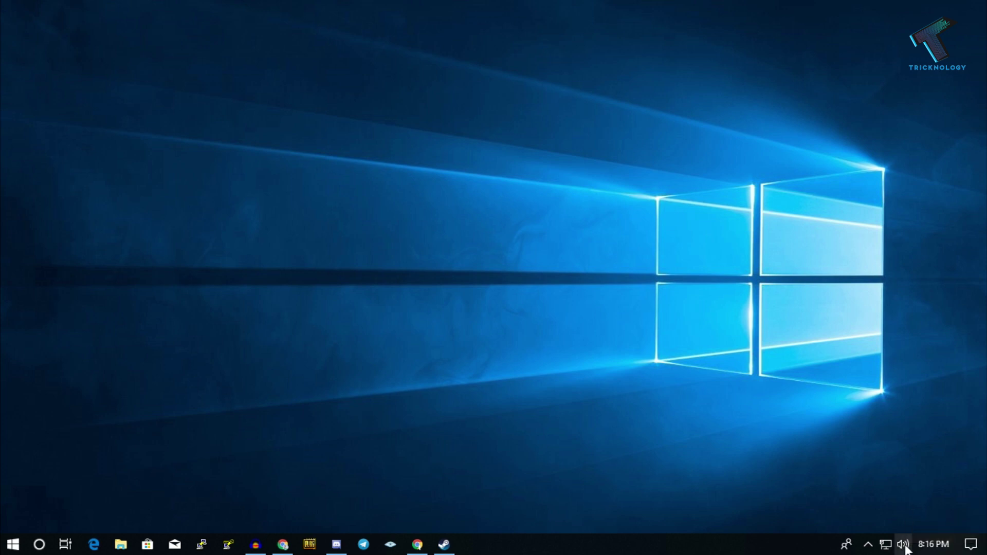
- Open the Sound settings dialog and inspect the Microphone and Line In recording devices
right_click(901, 547)
left_click(871, 507)
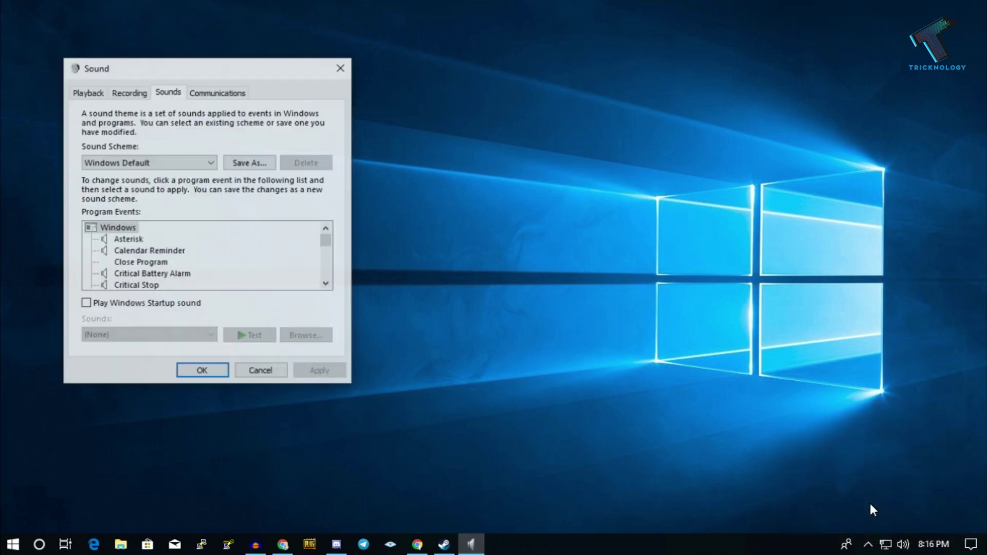
left_click_drag(189, 77, 407, 99)
left_click(351, 118)
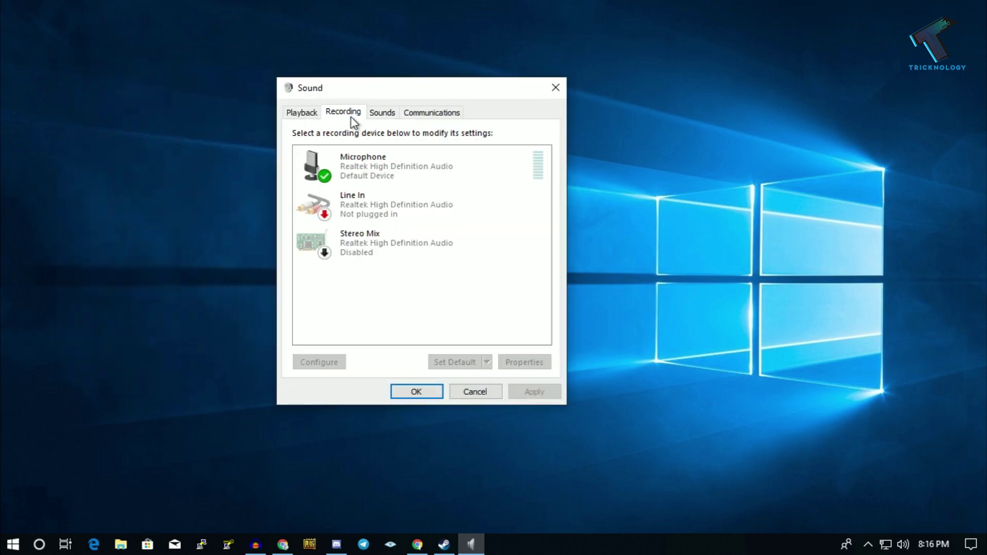
left_click(397, 159)
left_click(359, 204)
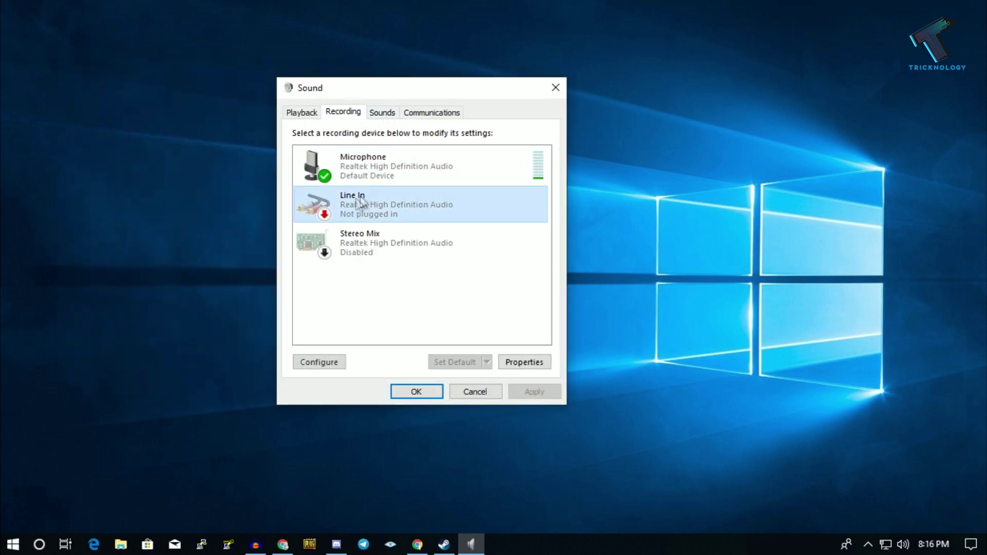
left_click(431, 165)
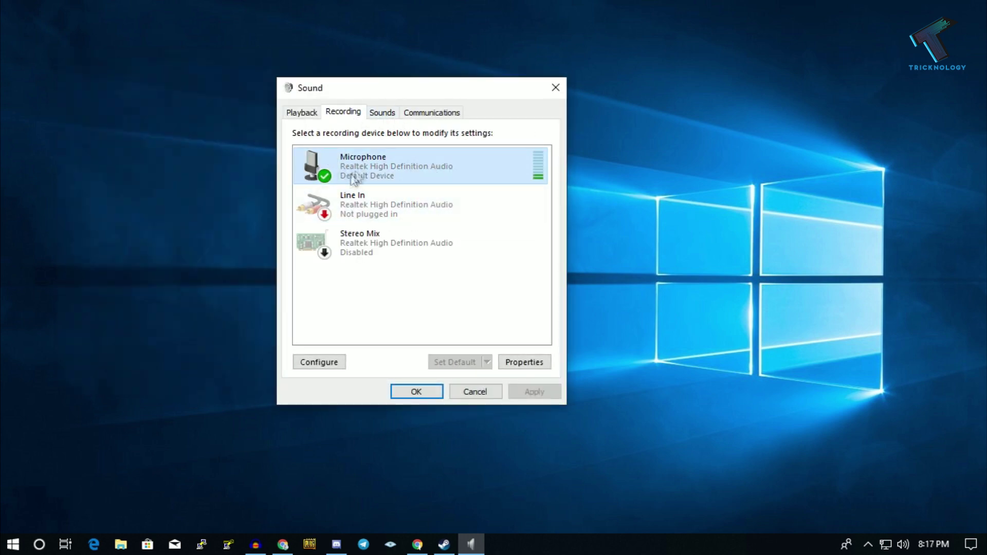
- Check the playback devices and select the Speakers device
left_click(309, 113)
left_click(341, 112)
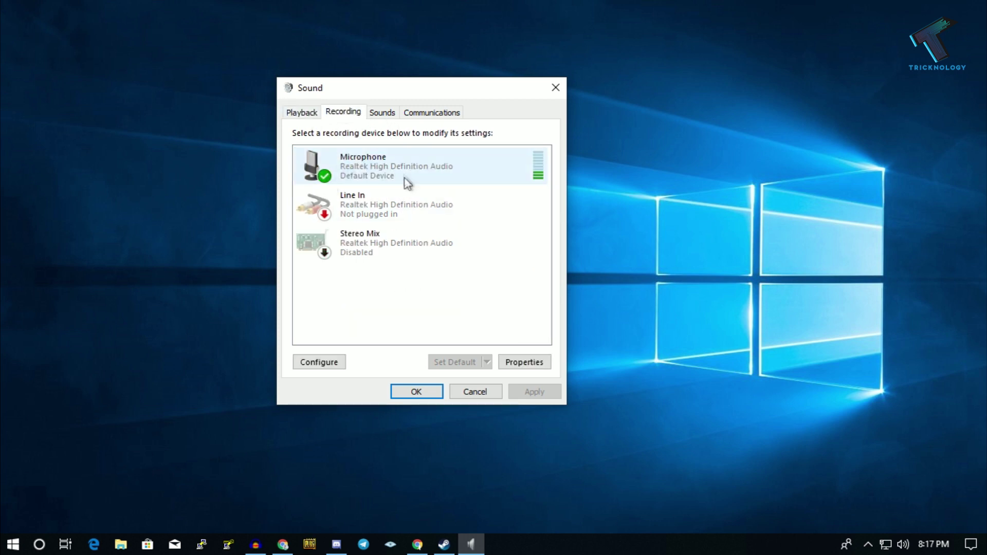
left_click(303, 112)
left_click(402, 265)
scroll(511, 270, "down", 2)
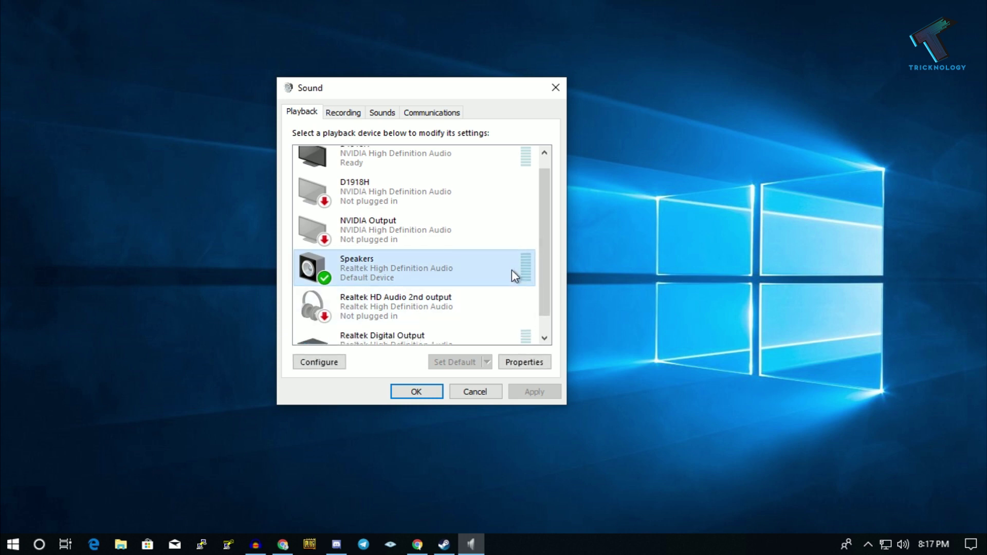
scroll(447, 252, "up", 2)
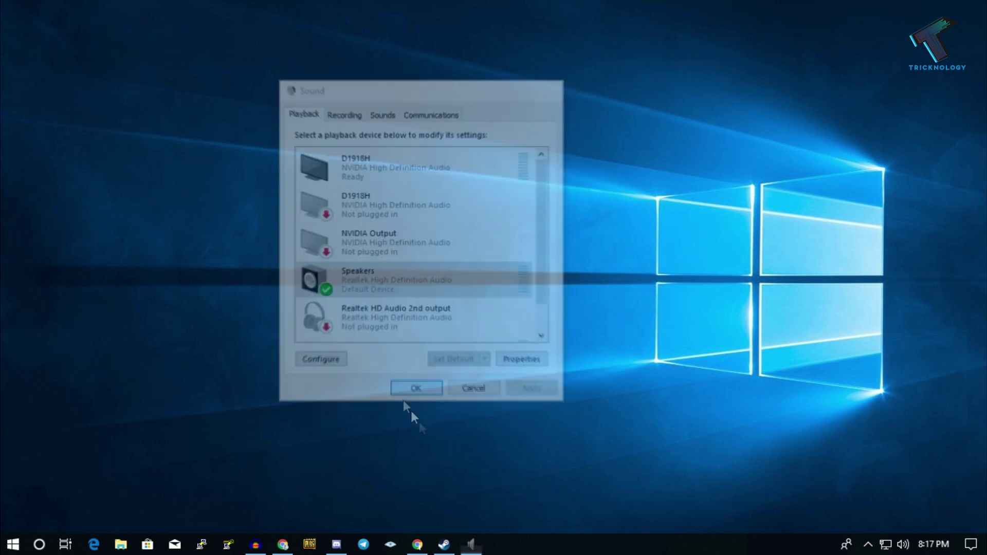
- Locate Steam.exe's install folder through the Steam shortcut's file location and properties
left_click(19, 547)
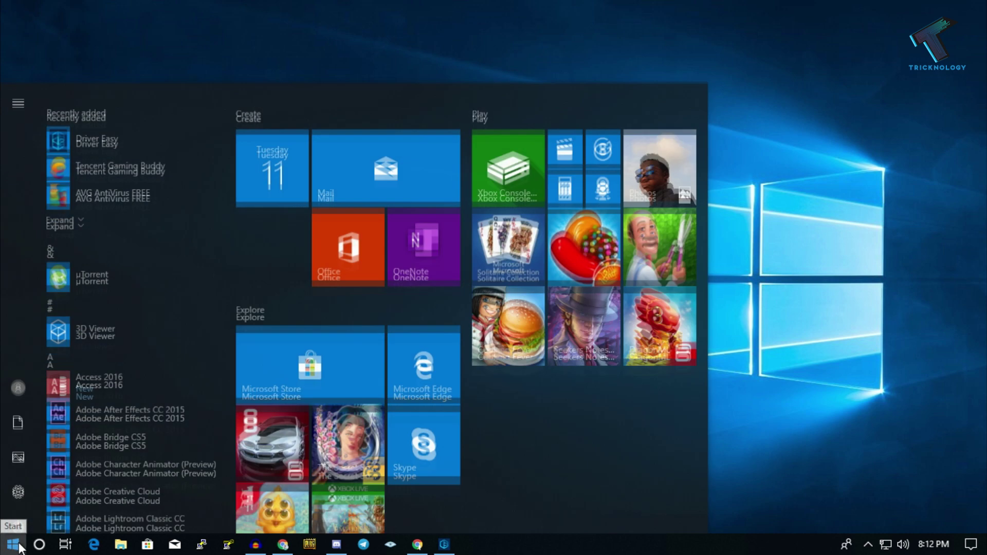
type("steam")
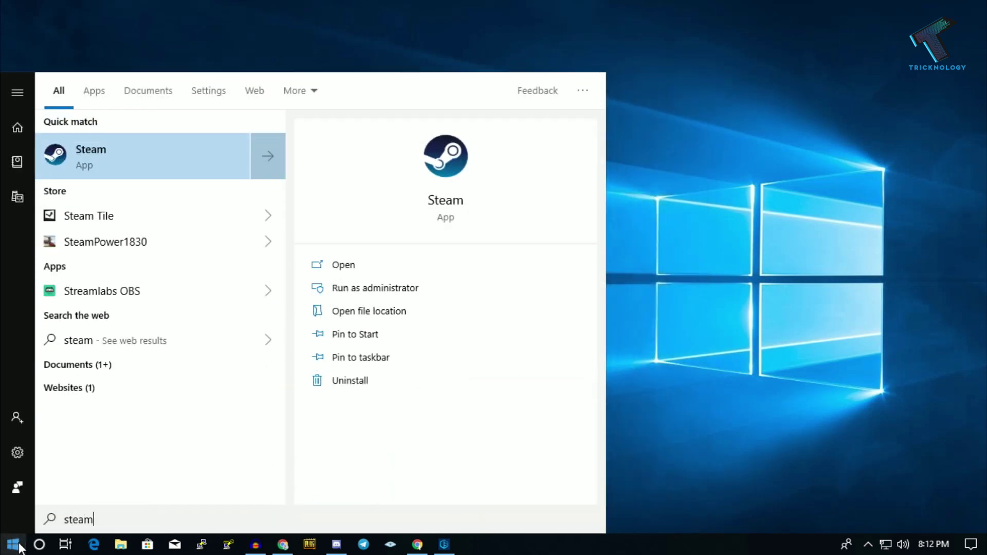
right_click(106, 167)
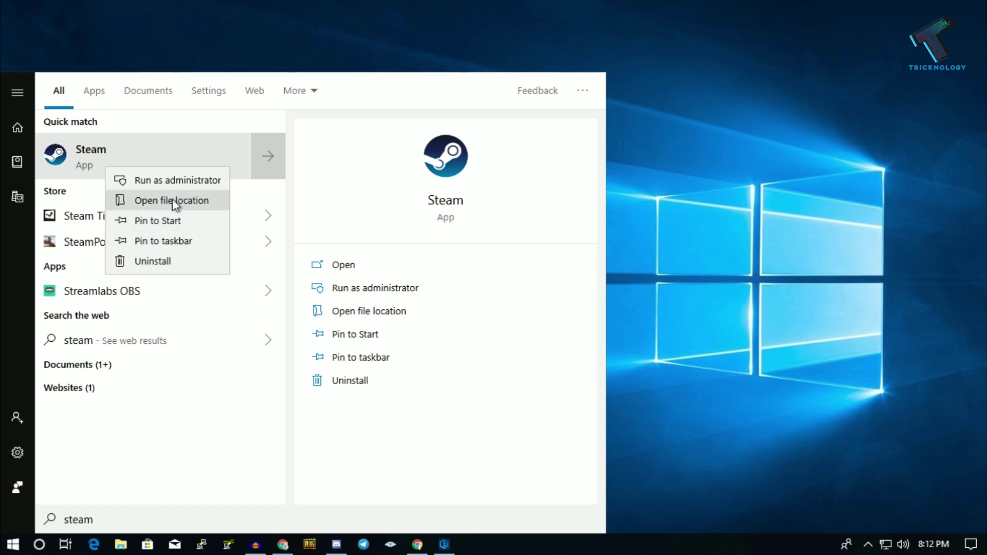
left_click(172, 199)
mouse_move(575, 257)
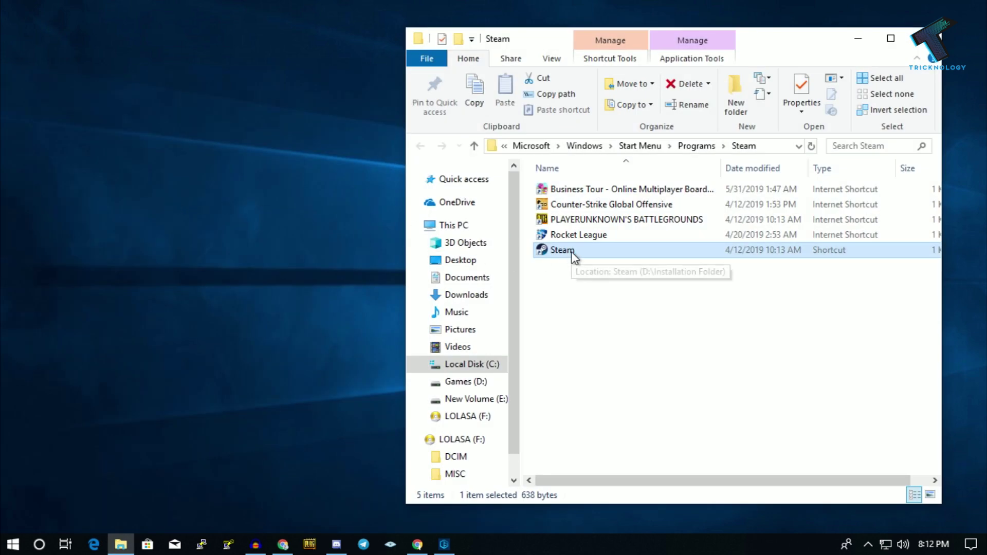
right_click(577, 250)
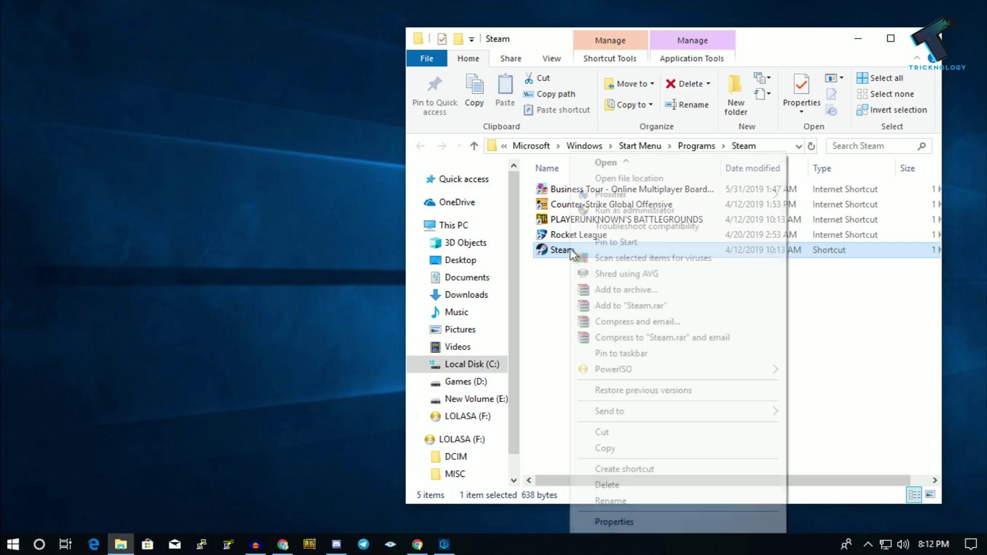
left_click(640, 527)
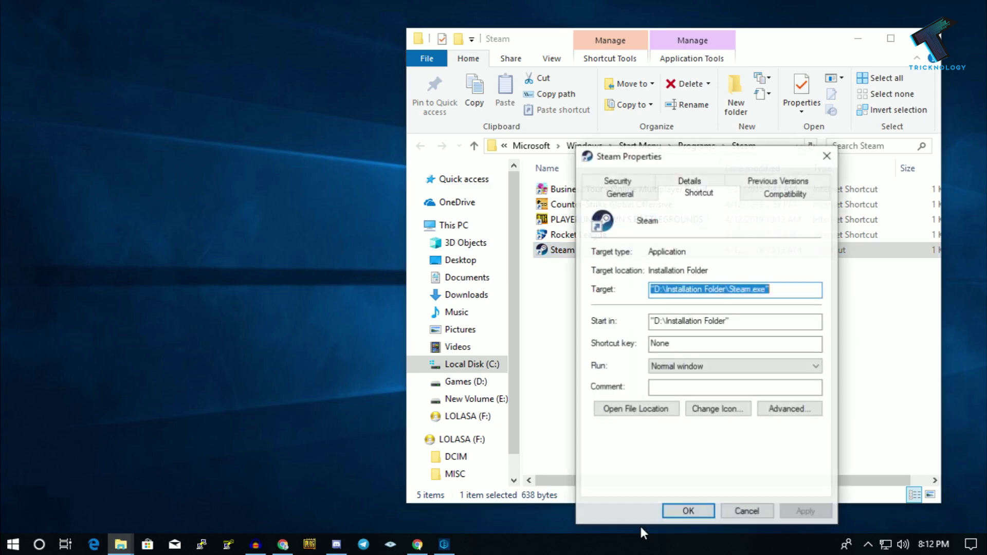
left_click(641, 415)
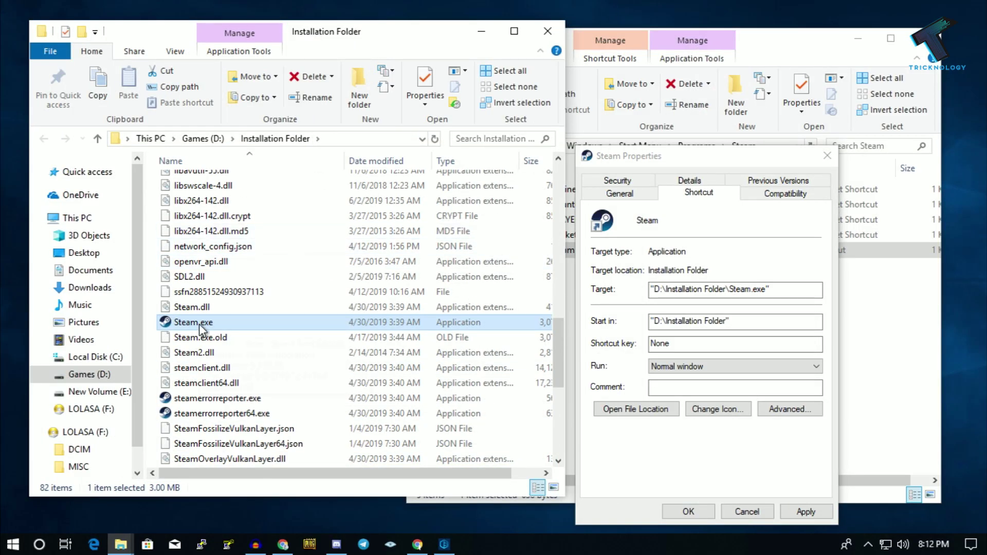
- Set Steam.exe to always run as administrator in its Compatibility properties
right_click(199, 324)
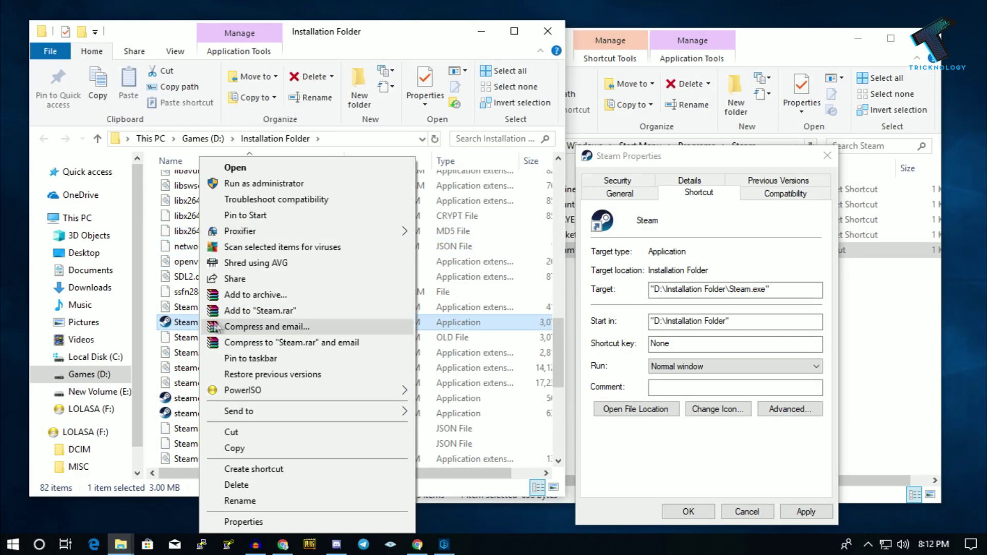
left_click(291, 526)
left_click(350, 196)
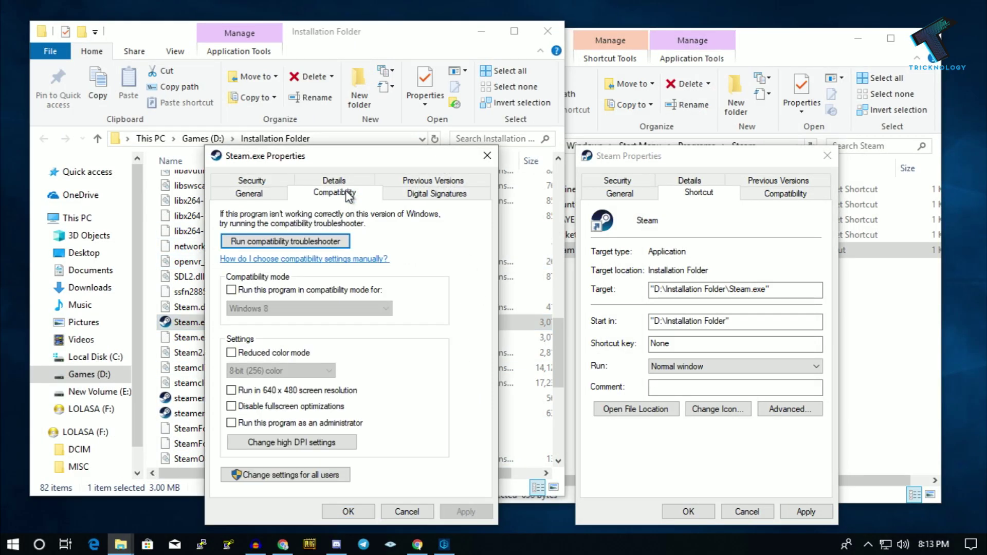
left_click(261, 424)
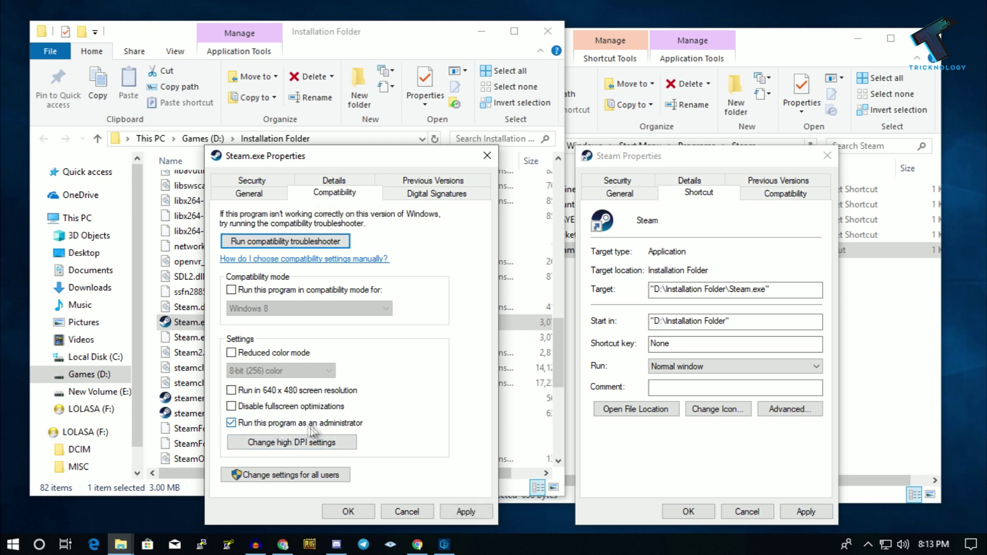
left_click(467, 512)
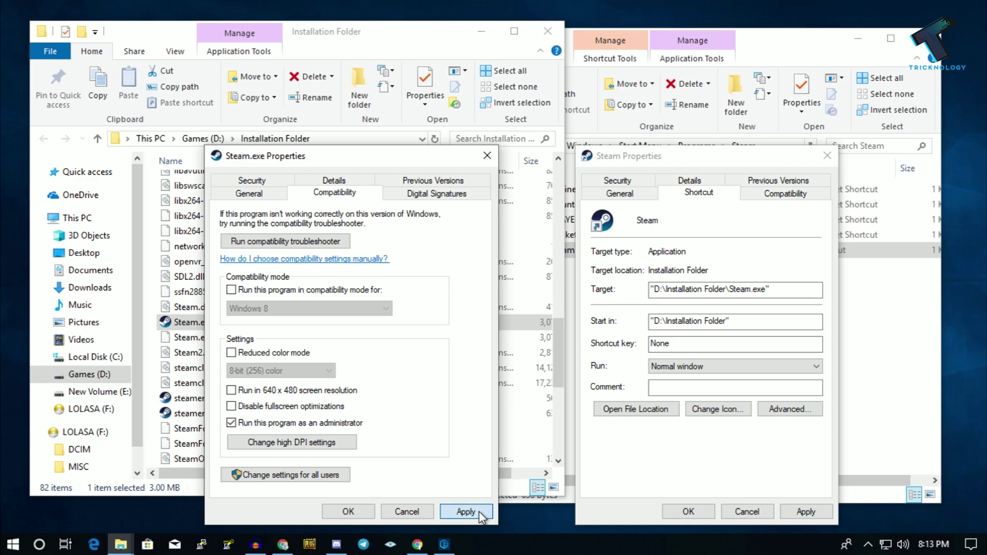
left_click(367, 513)
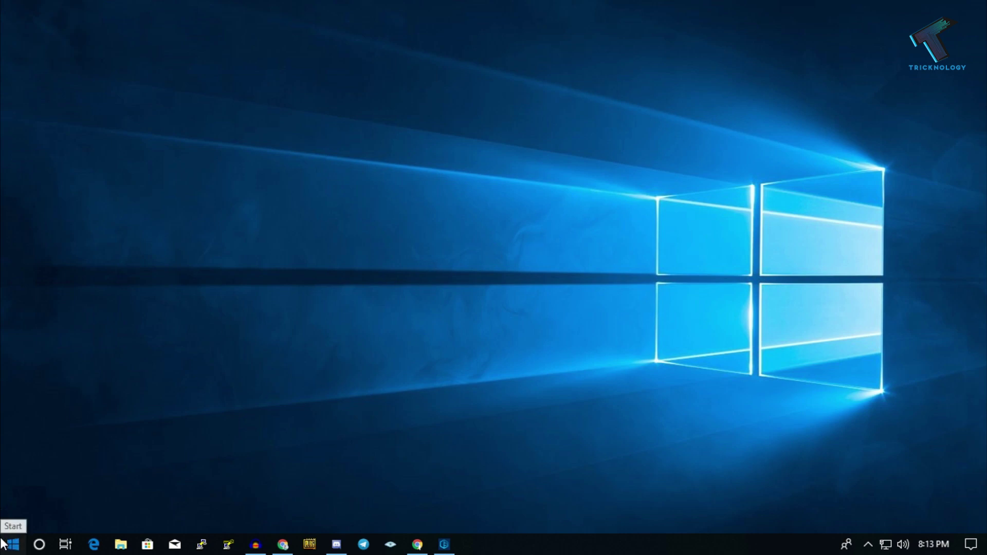
- Launch Steam from Start search and allow it administrator rights
left_click(6, 537)
type("ste")
left_click(138, 143)
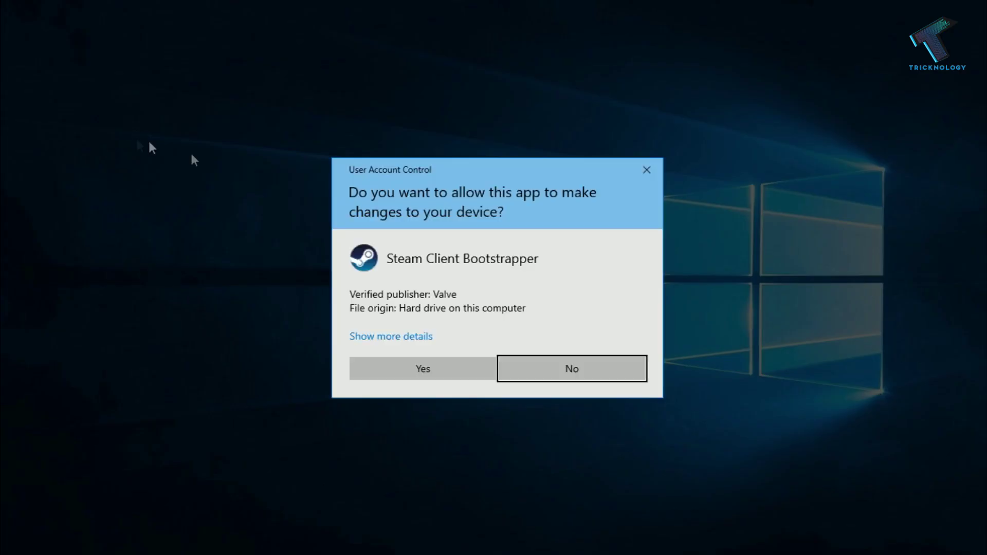
left_click(449, 365)
- In the Steam library, open CS:GO's Properties and browse its local files
mouse_move(245, 98)
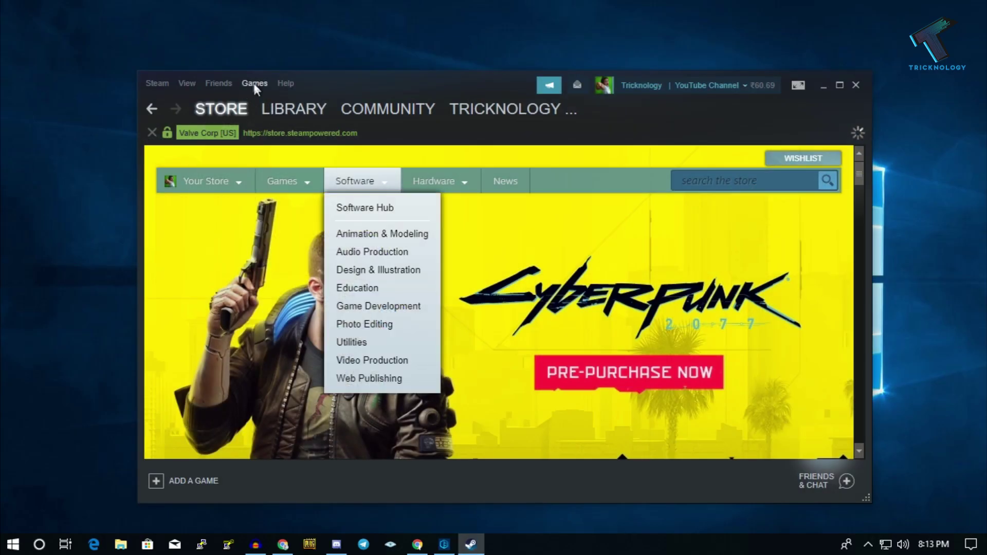
left_click(253, 82)
left_click(267, 101)
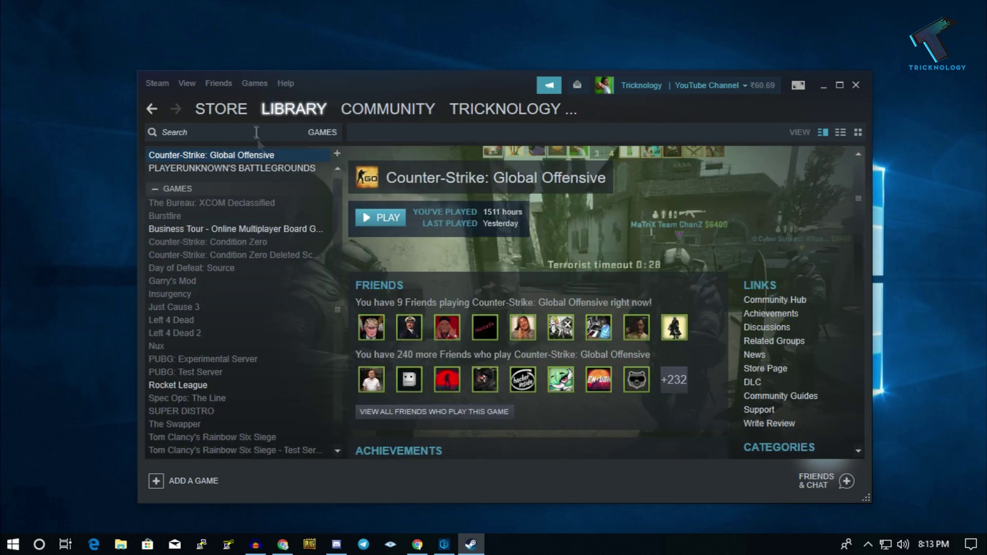
right_click(248, 160)
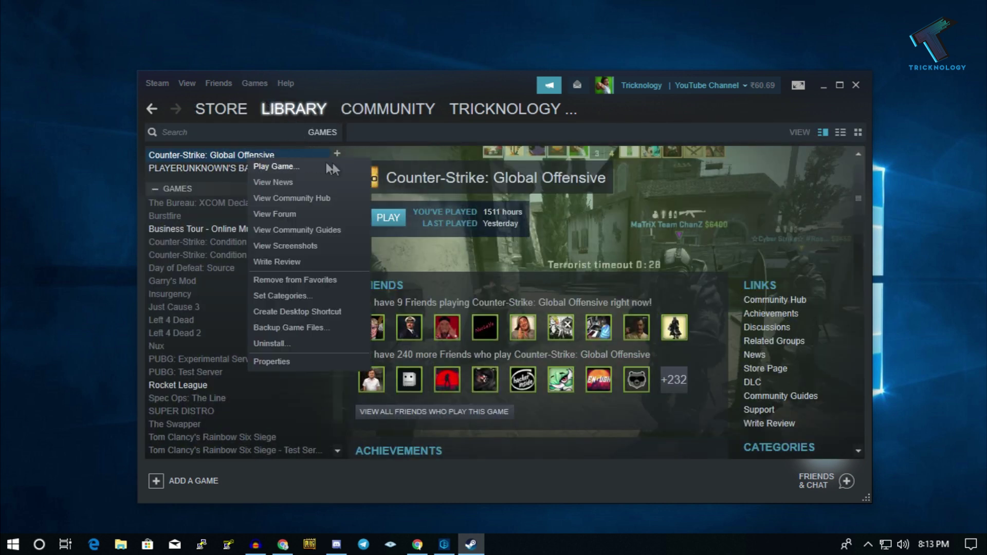
left_click(289, 361)
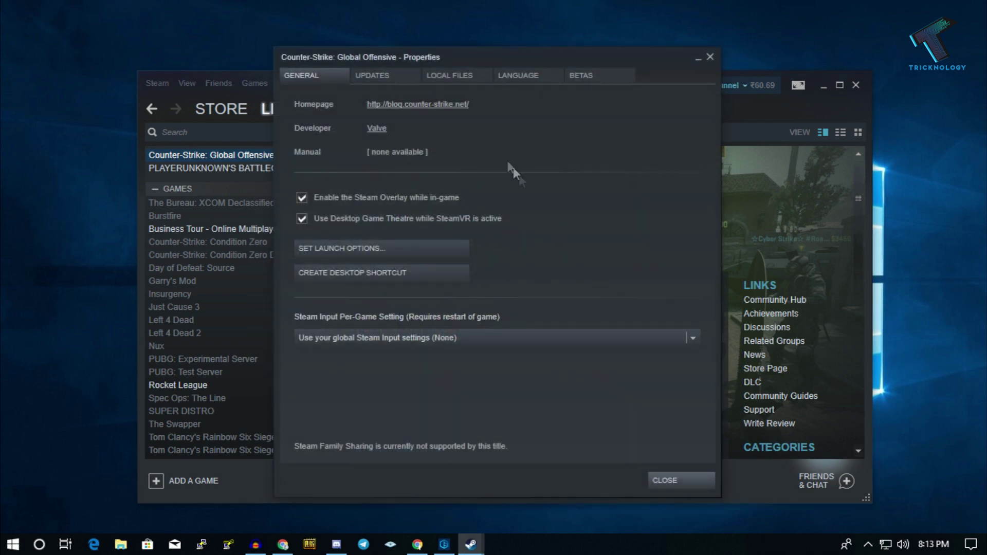
left_click(451, 76)
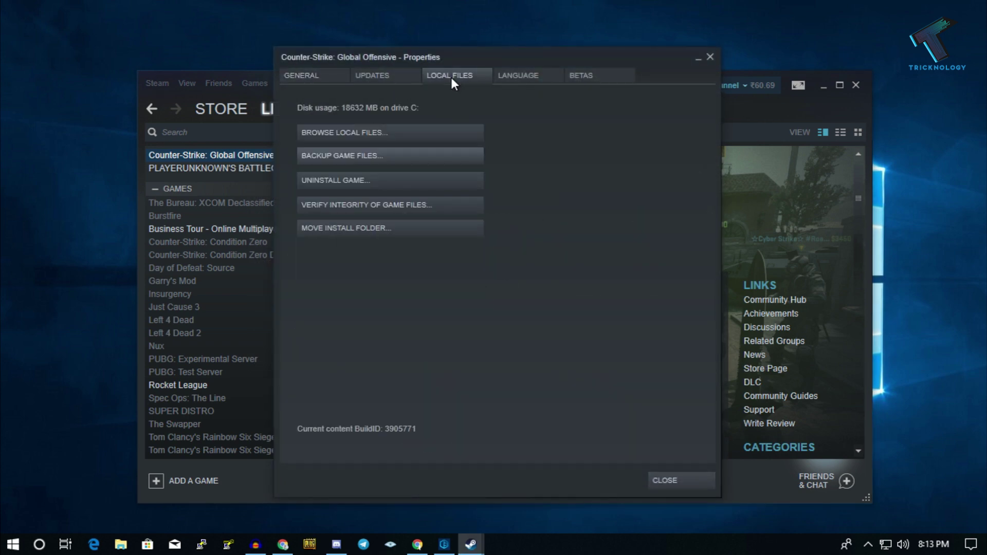
left_click(376, 135)
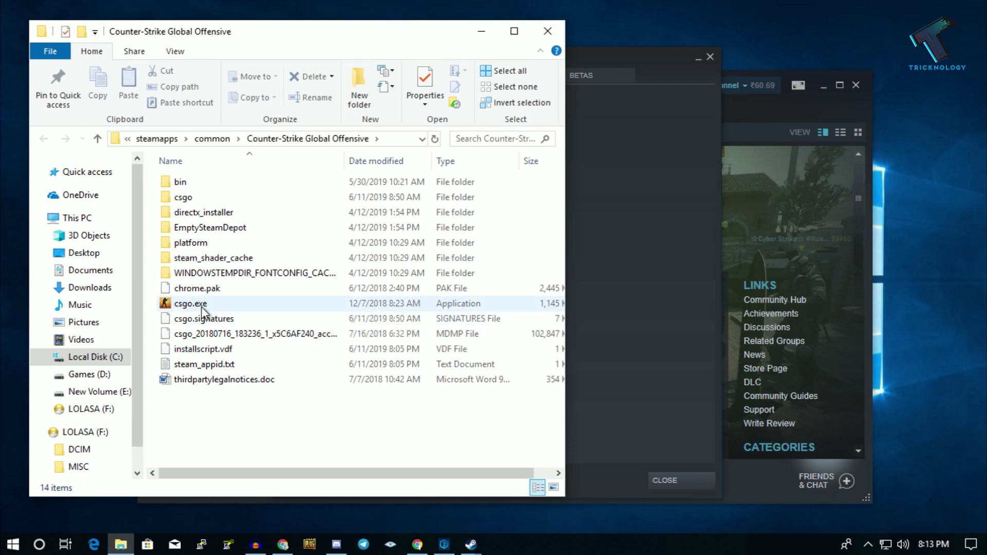
- Set csgo.exe to always run as administrator, then close the game folder and CS:GO properties
right_click(203, 304)
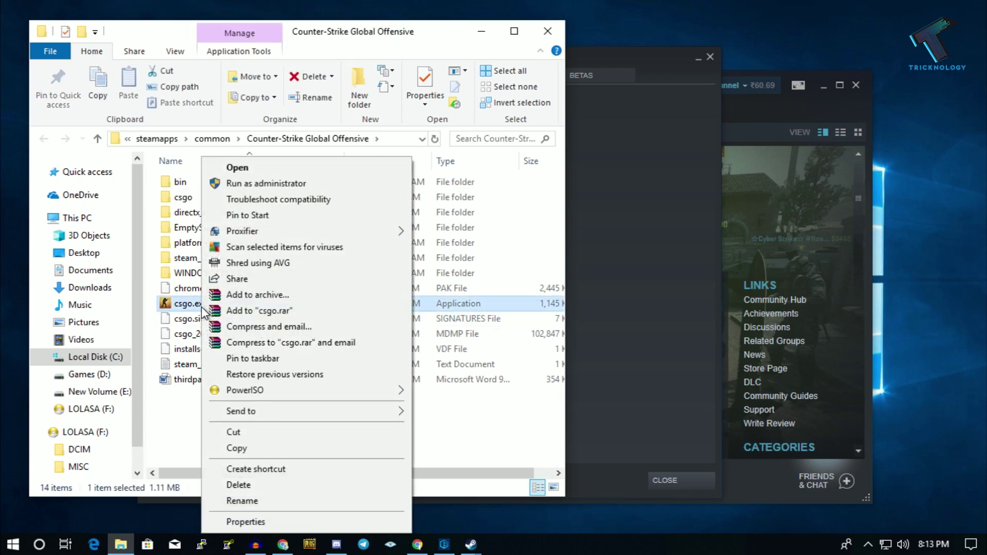
left_click(459, 49)
mouse_move(387, 39)
left_mouse_down()
mouse_move(694, 32)
mouse_move(650, 64)
left_mouse_up()
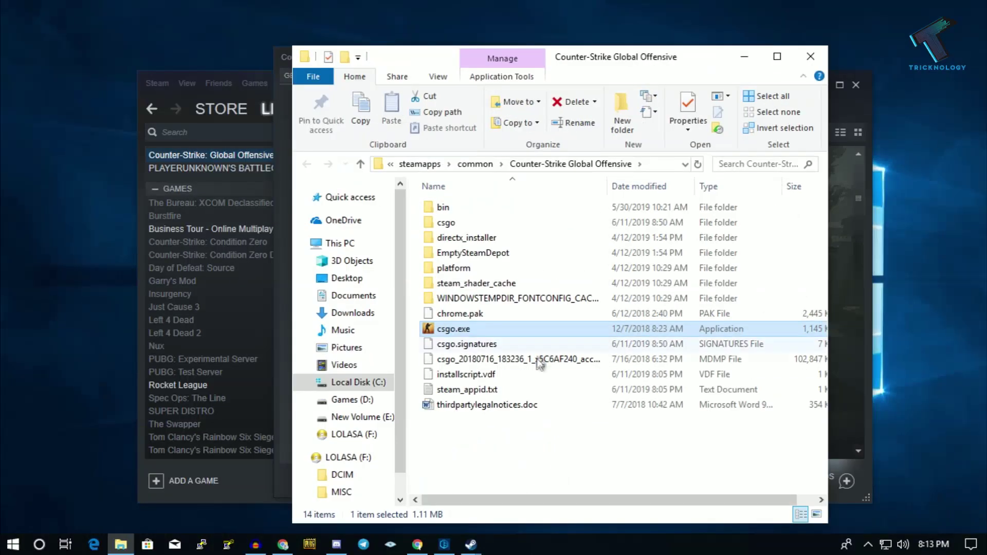
right_click(471, 330)
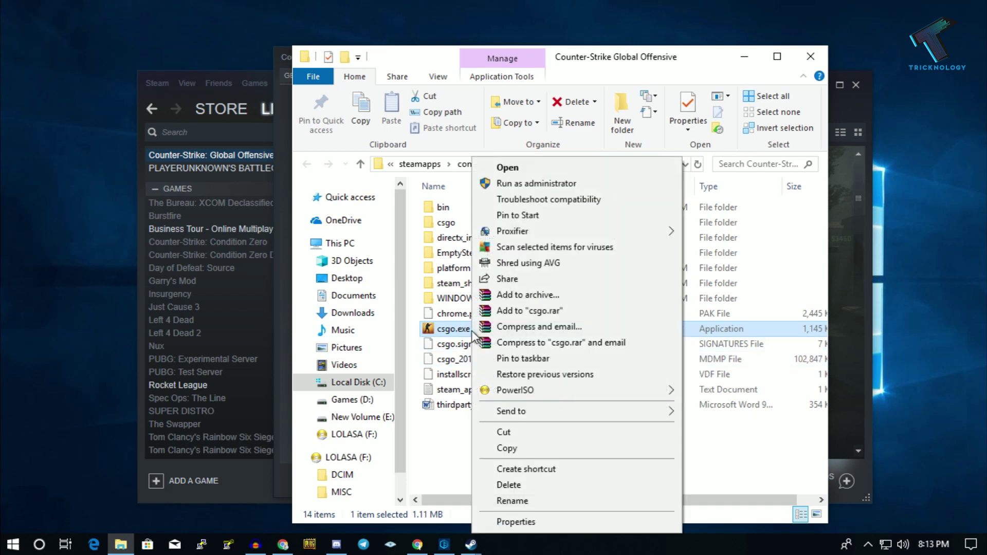
left_click(530, 522)
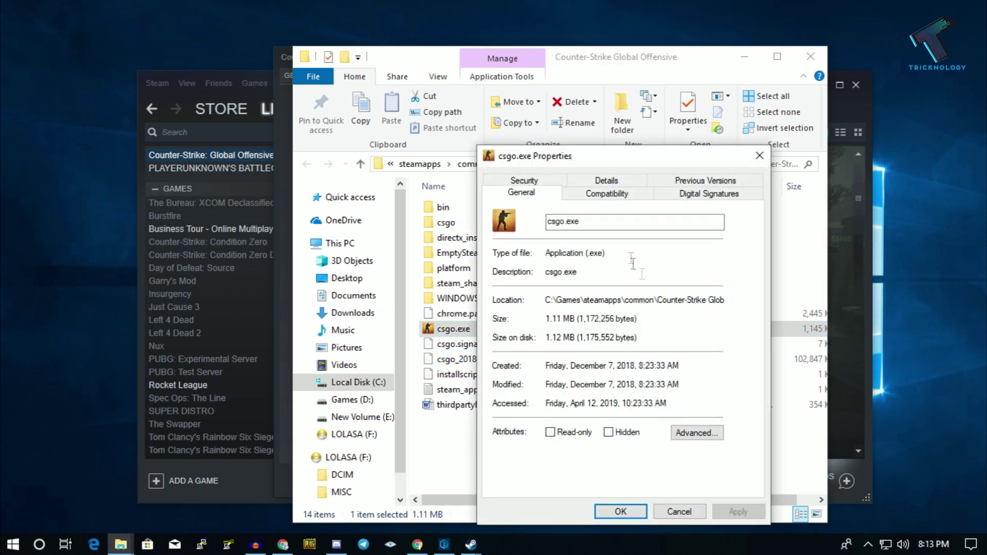
left_click(617, 197)
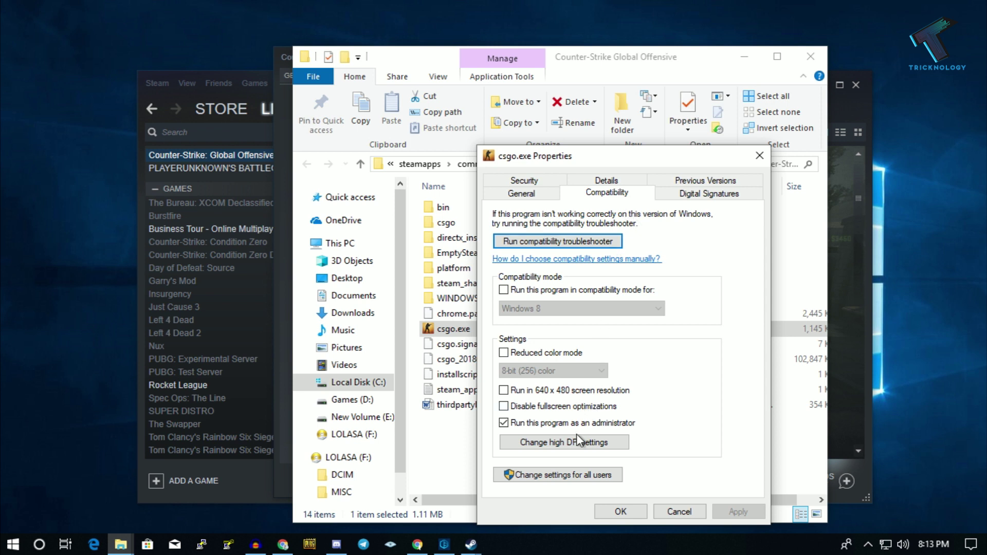
left_click(543, 424)
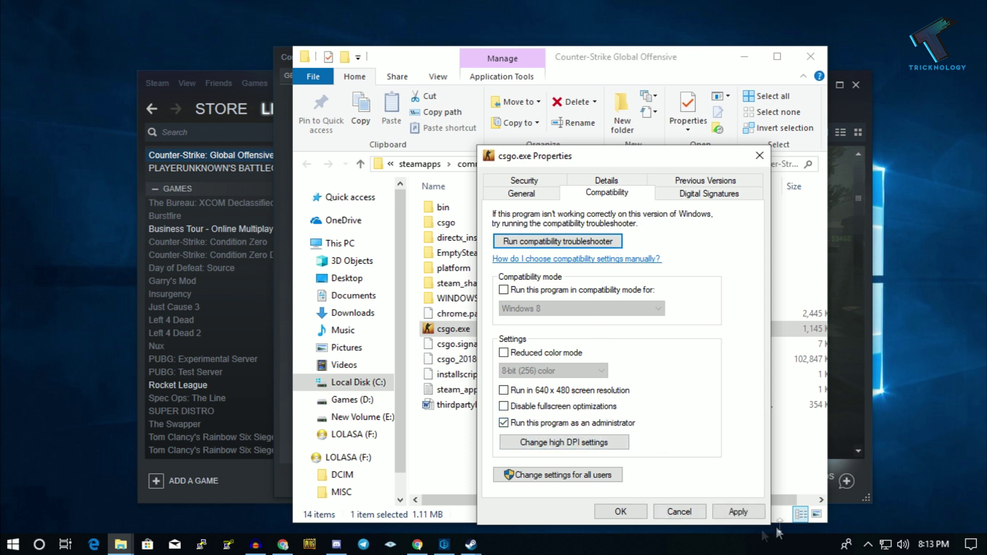
left_click(752, 517)
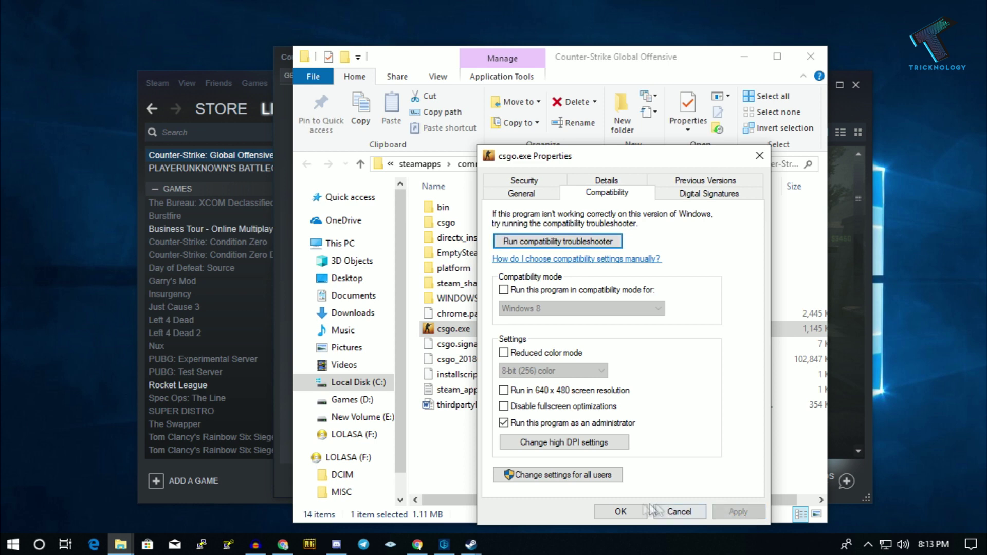
left_click(624, 512)
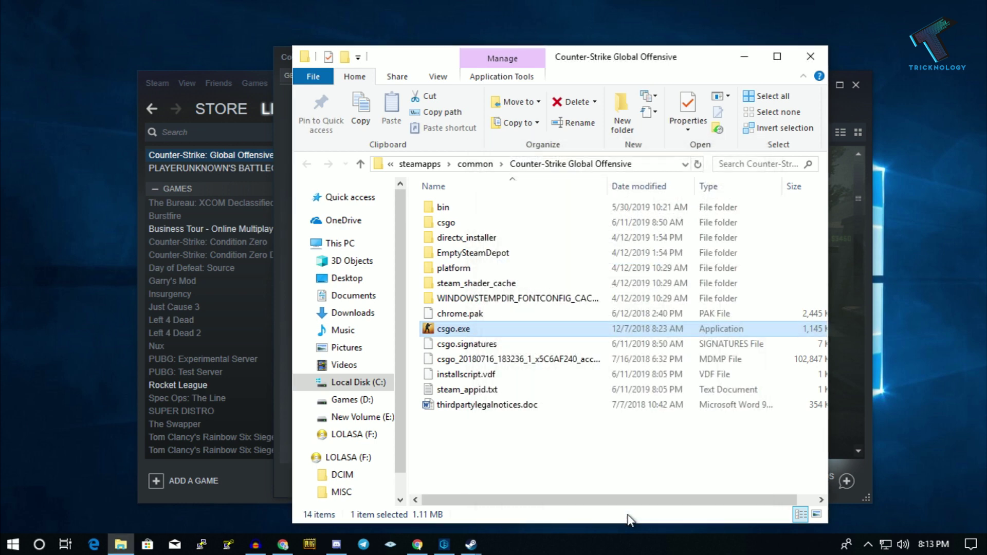
left_click(810, 57)
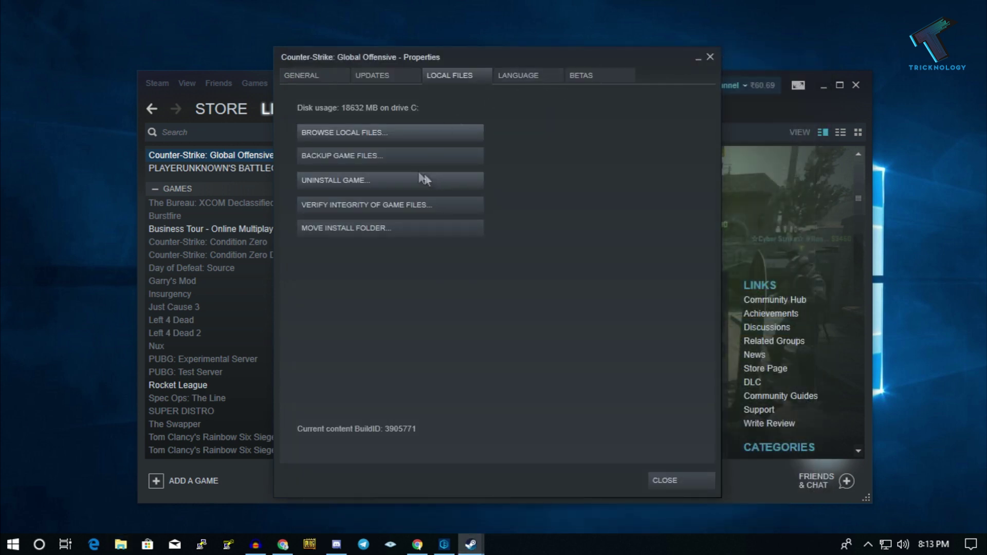
left_click(709, 58)
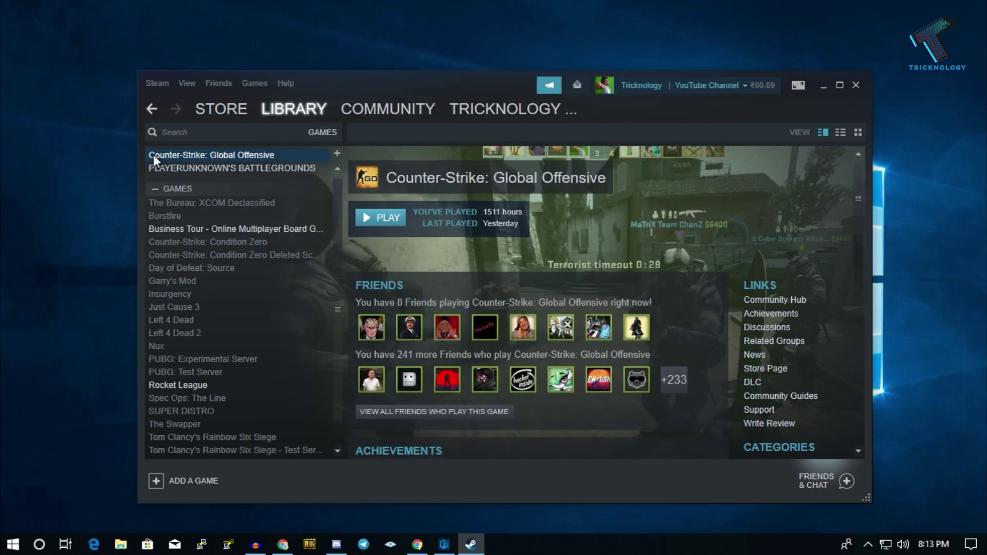
- Verify the integrity of CS:GO's game files and dismiss the result showing 1 file to reacquire
right_click(213, 154)
left_click(291, 358)
left_click(449, 76)
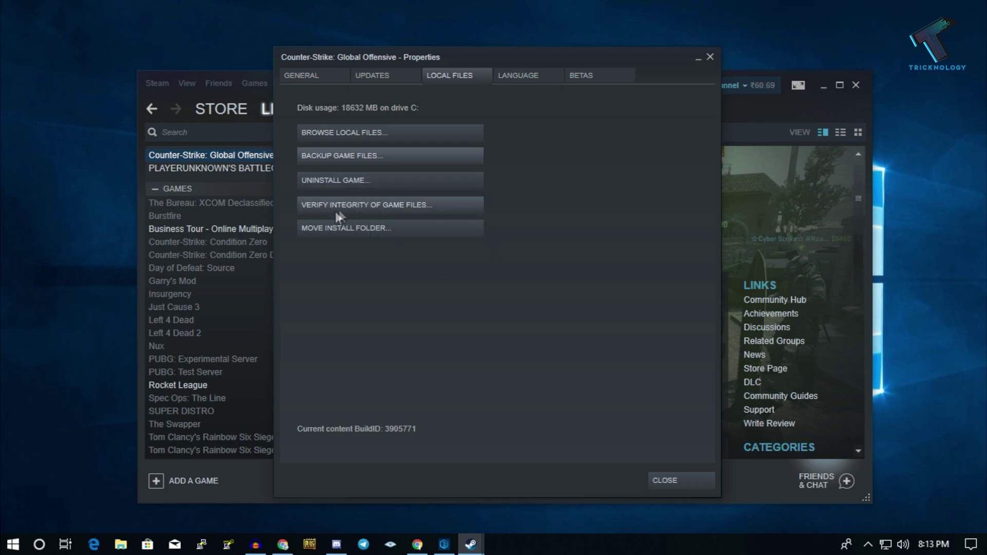
left_click(390, 206)
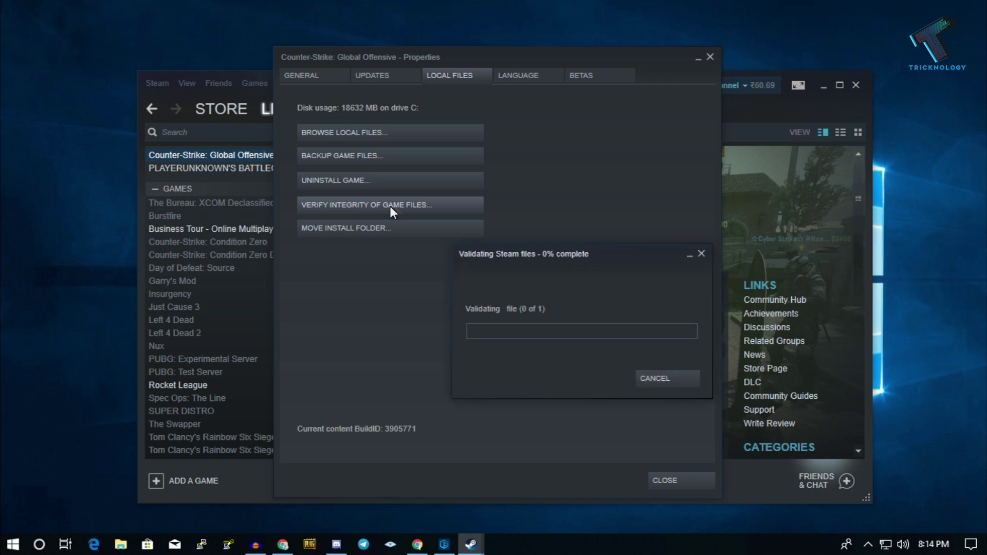
left_click_drag(568, 250, 464, 227)
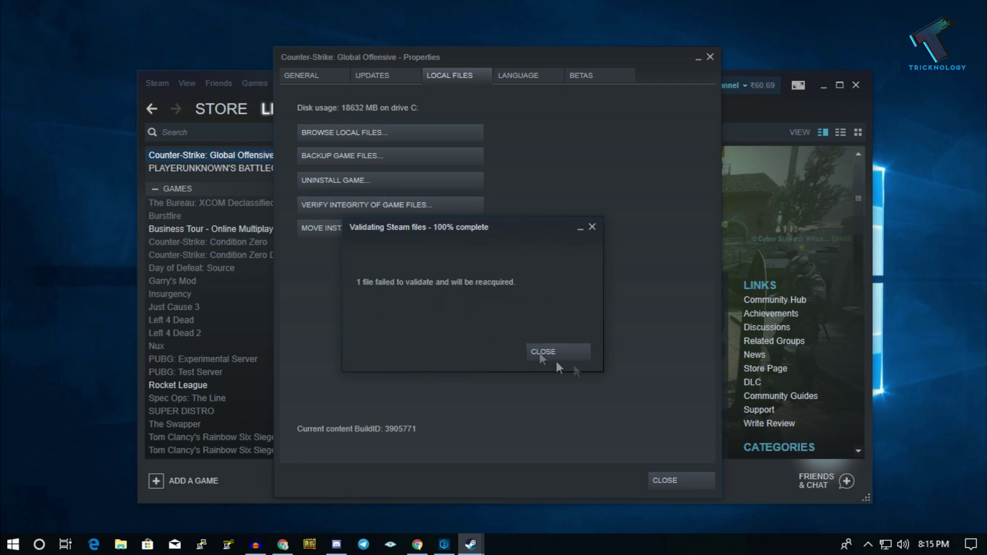
left_click(565, 353)
- Close the CS:GO properties, minimise Steam and bring Driver Easy back up
left_click(710, 57)
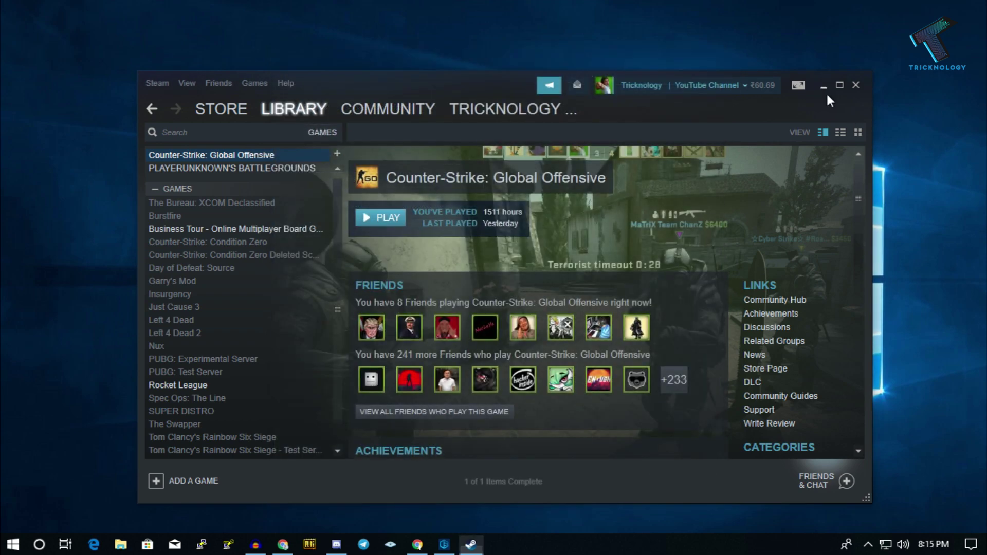
left_click(825, 88)
left_click(444, 544)
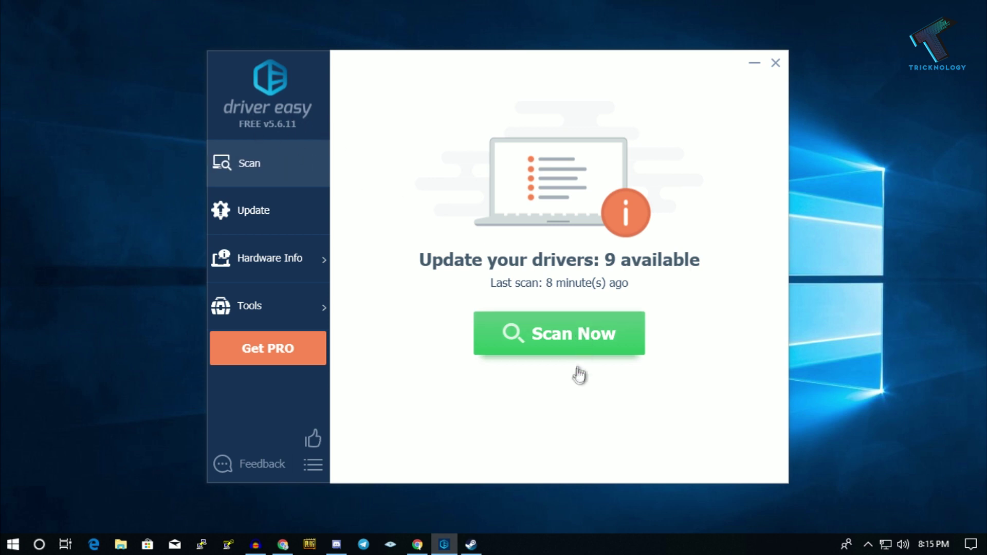
- Run a new Driver Easy scan and review the list of outdated drivers
left_click(551, 333)
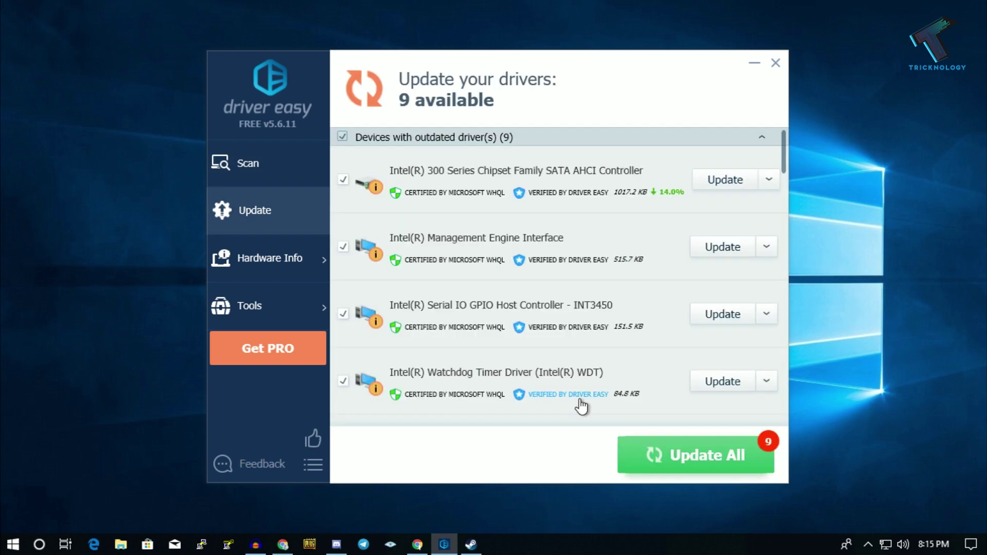
scroll(676, 302, "down", 2)
scroll(675, 300, "up", 1)
scroll(675, 300, "up", 1)
- Start updating the Intel(R) 300 Series Chipset Family SATA AHCI Controller driver with automatic restore point creation
left_click(725, 179)
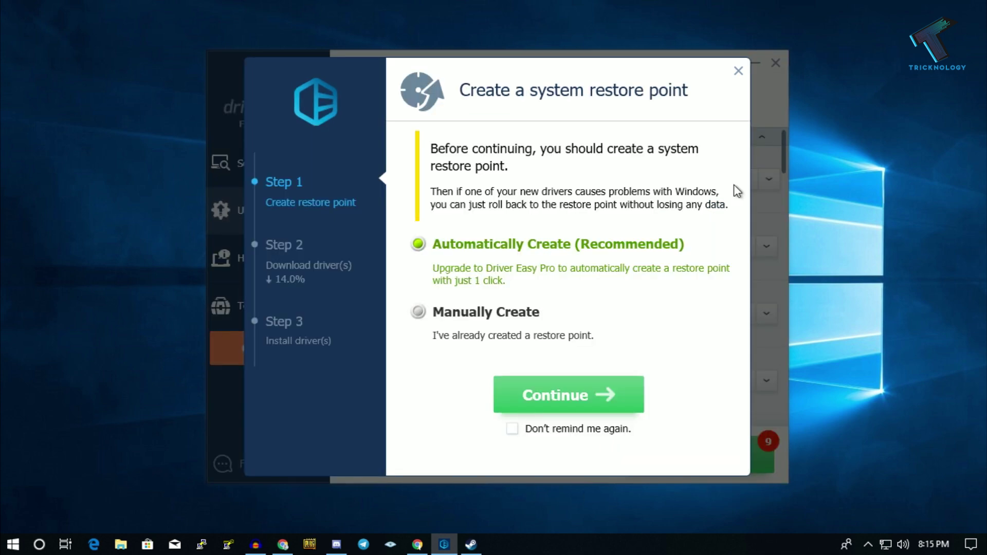
left_click_drag(529, 67, 642, 60)
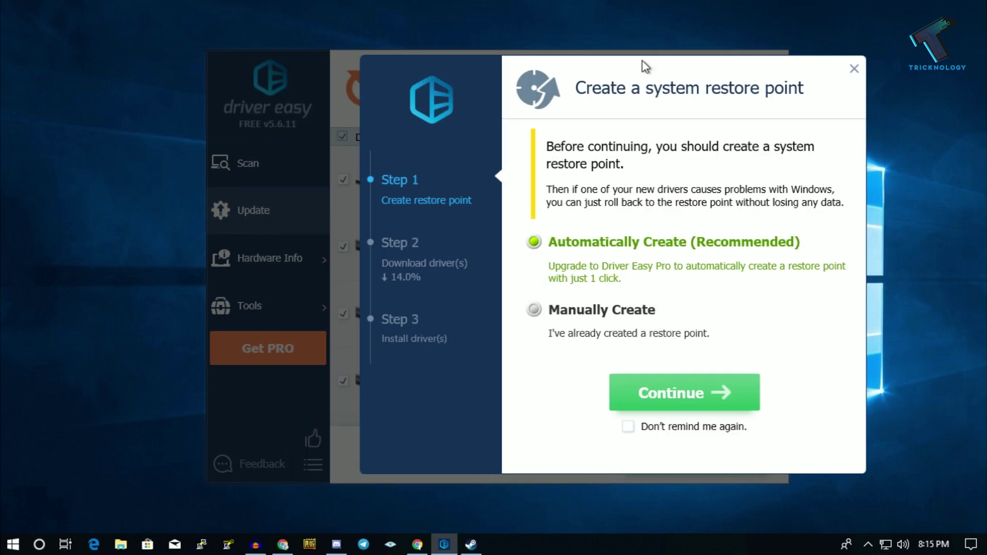
left_click(668, 396)
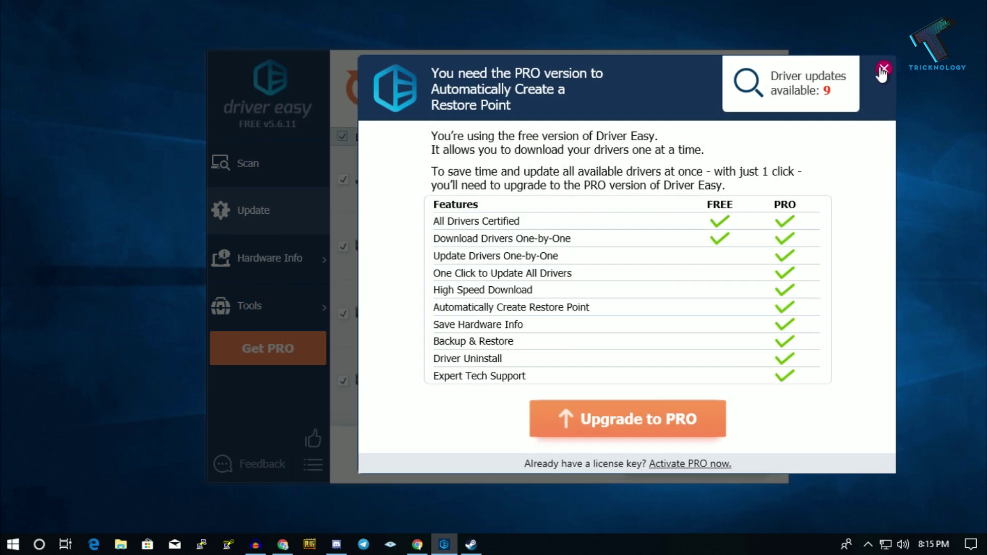
left_click(883, 69)
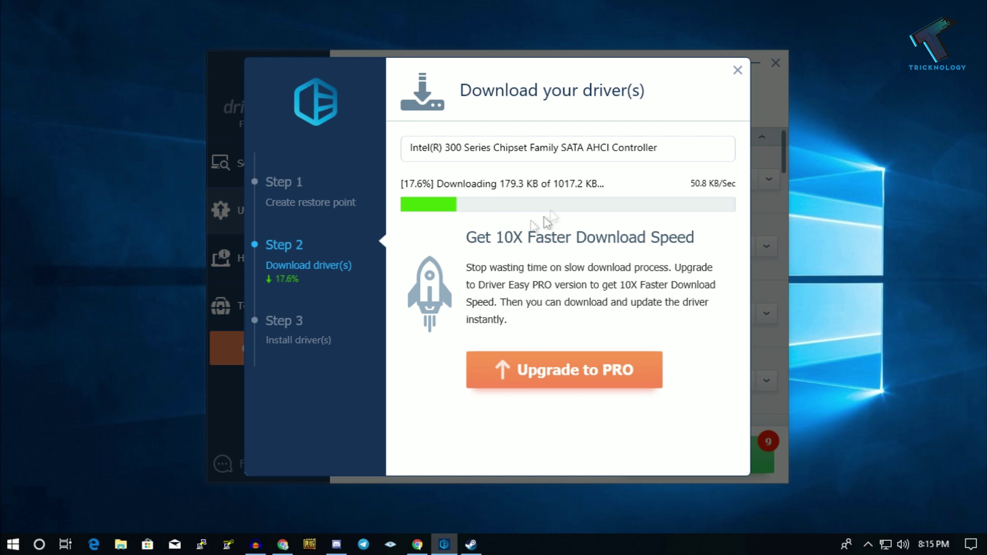